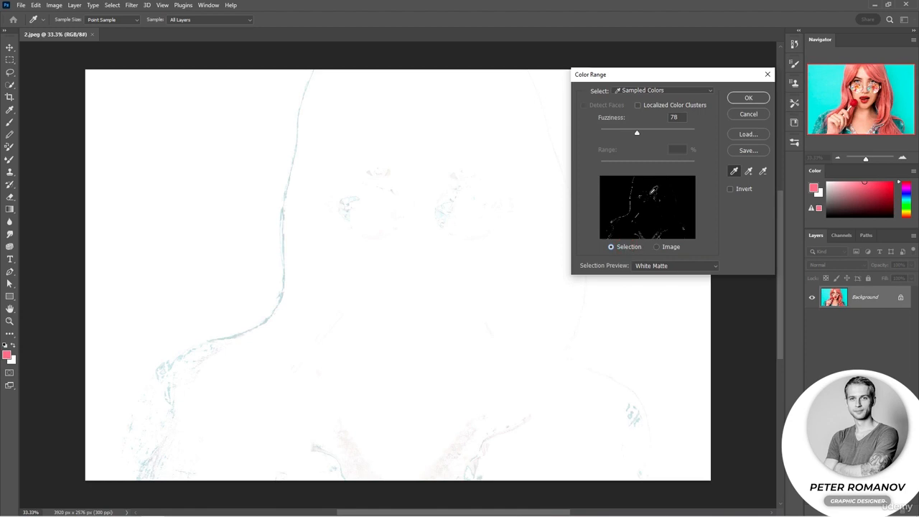
Try sampling the sunglasses lens, the hair and the neckline as the selection colour in Color Range
left_click(455, 208)
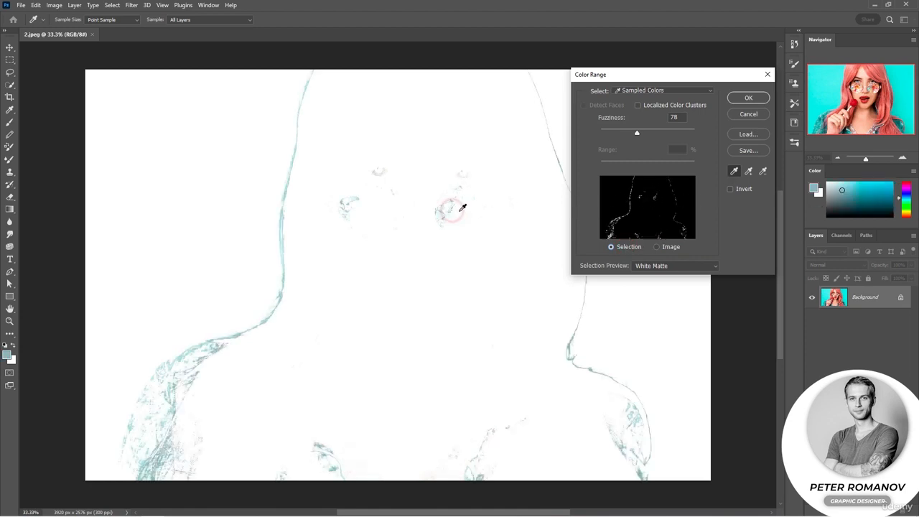
left_click(343, 347)
left_click(323, 460)
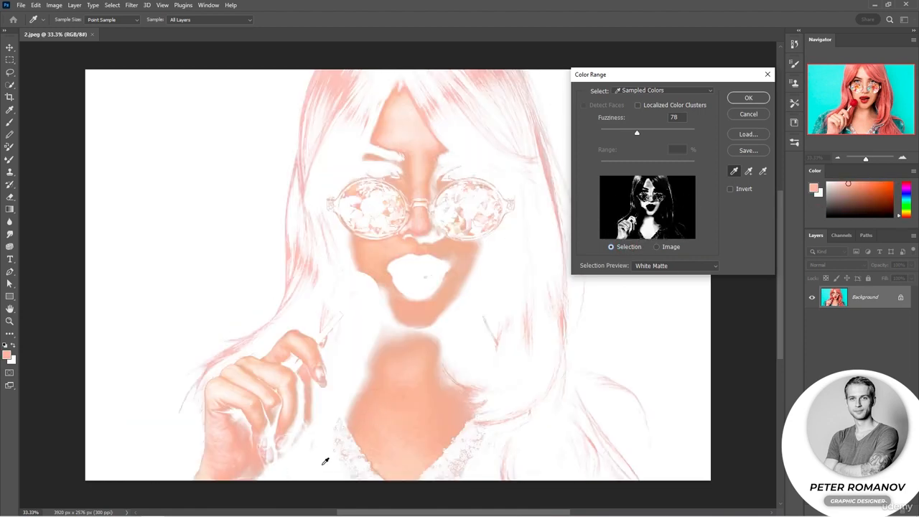
left_click(344, 457)
Sample the teal of the jacket as the selection colour and set Fuzziness to 68
left_click(160, 402)
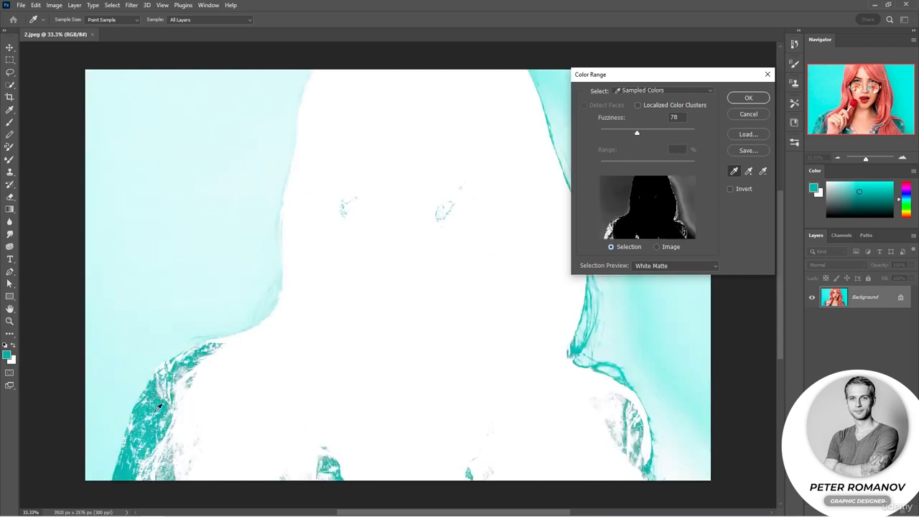
left_click(161, 400)
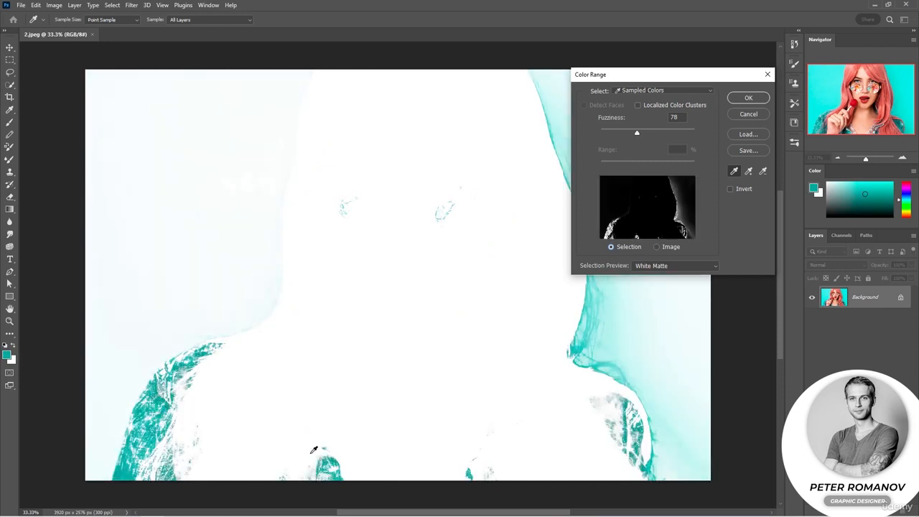
left_click(344, 467)
left_click(177, 422)
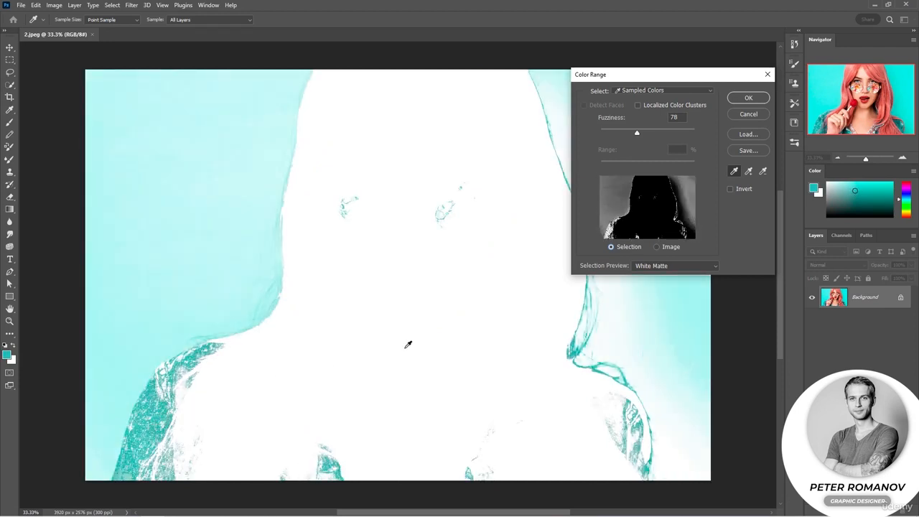
mouse_move(637, 133)
left_mouse_down()
mouse_move(625, 129)
mouse_move(688, 132)
mouse_move(635, 134)
left_mouse_up()
Add further light and dark teal shades from the jacket's lapel, shoulder and sleeve to the sampled colours
left_click(748, 171)
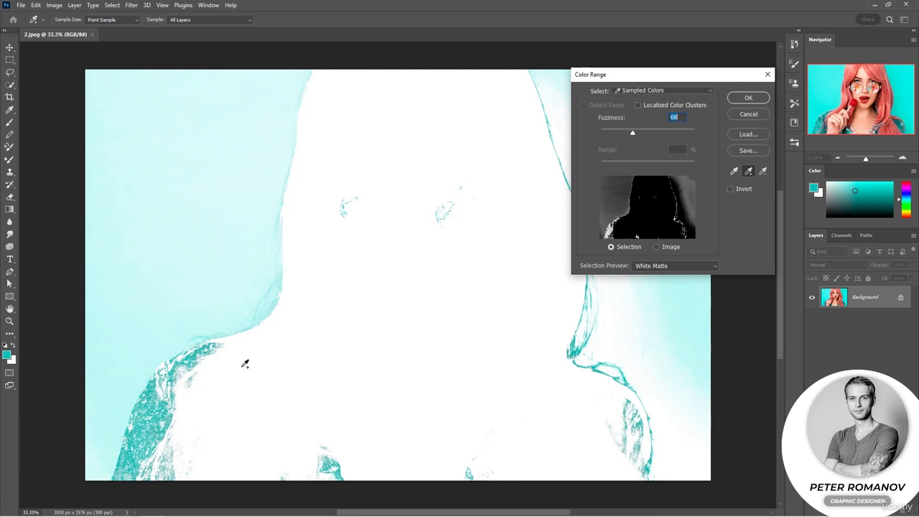
left_click(325, 453)
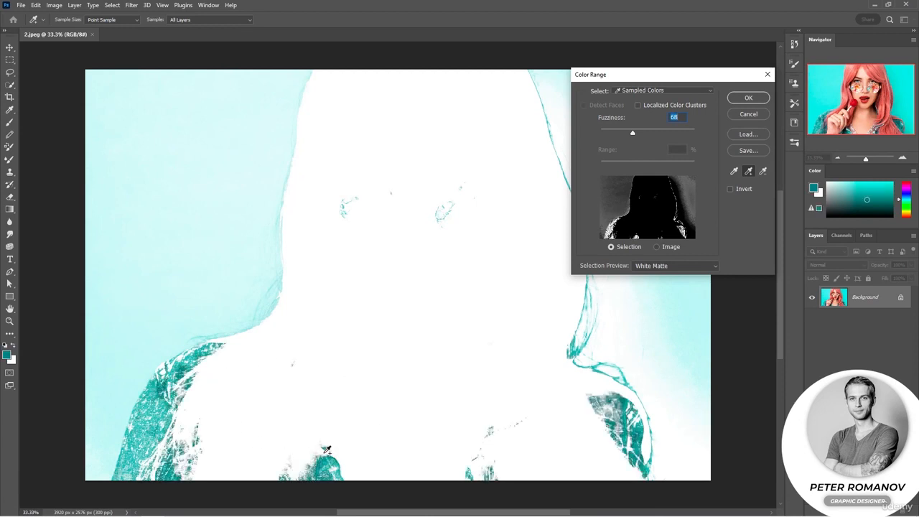
left_click(604, 415)
left_click(604, 413)
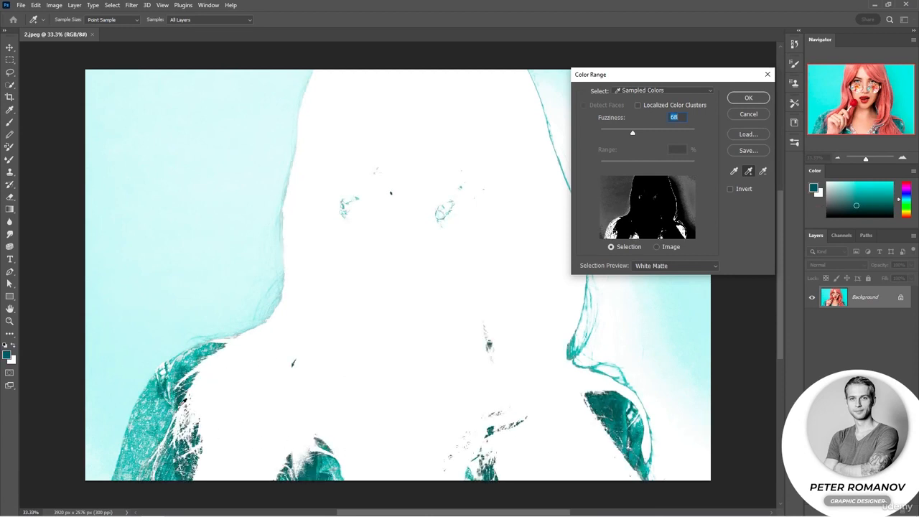
left_click(155, 439)
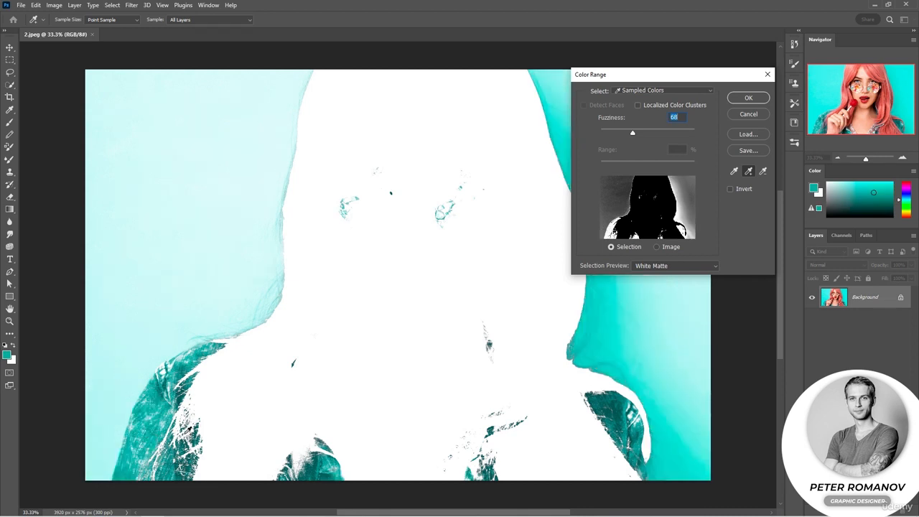
left_click(292, 362)
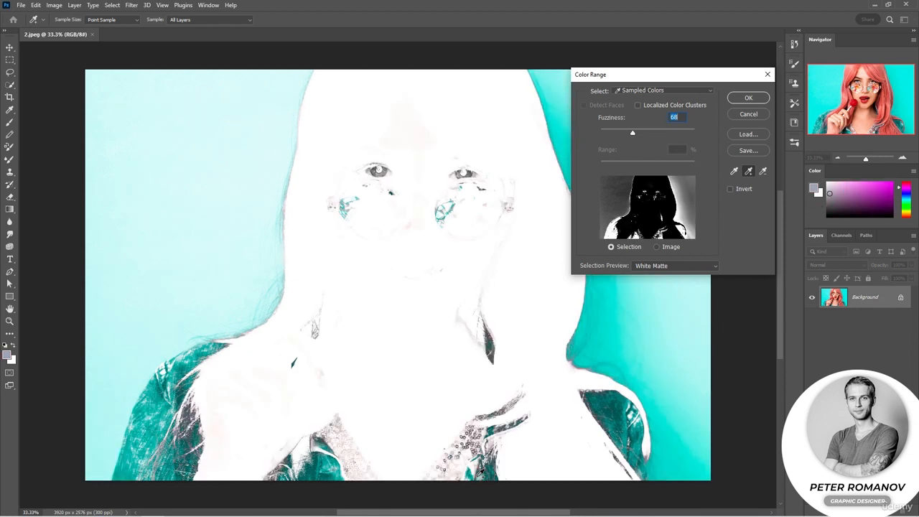
Subtract the grey and pinkish shades of the sequined neckline from the sampled colours
left_click(763, 171)
left_click(462, 472)
left_click(465, 470)
left_click(477, 472)
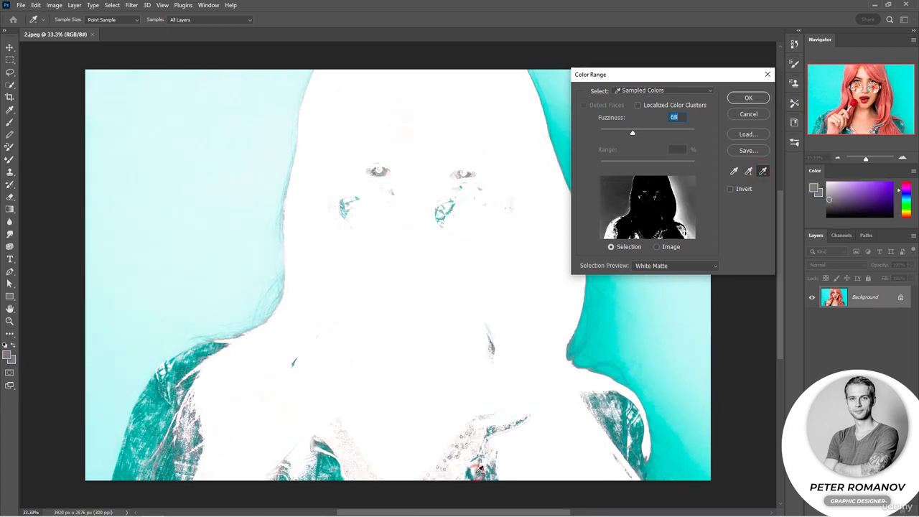
left_click(467, 441)
left_click(459, 442)
left_click(457, 444)
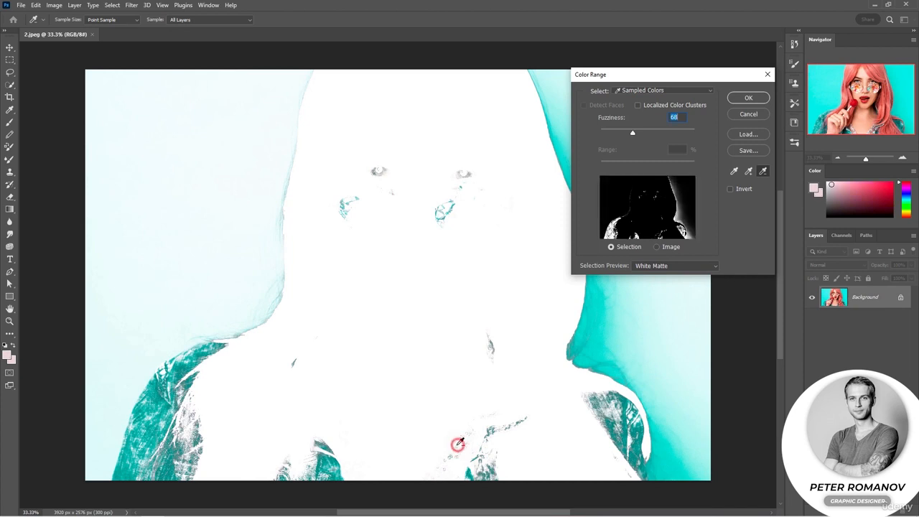
left_click(458, 445)
left_click(458, 445)
left_click(458, 447)
left_click(457, 448)
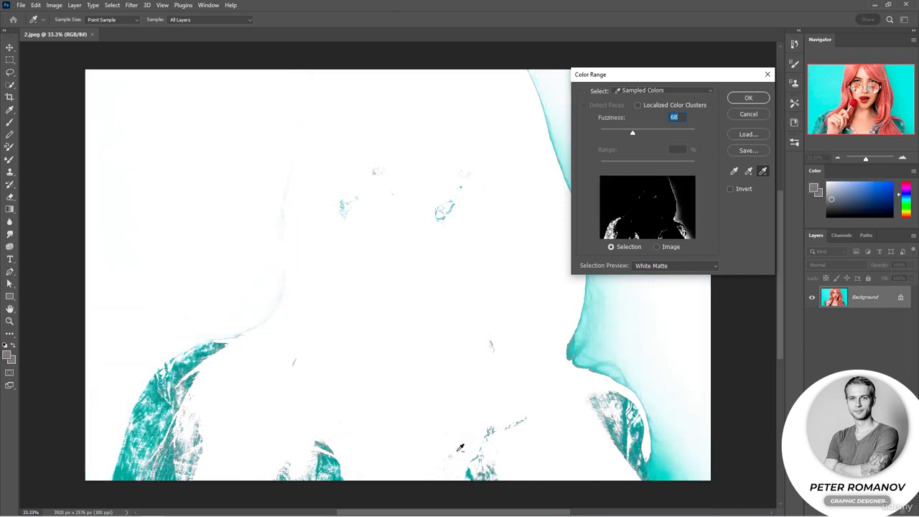
left_click(455, 452)
left_click(448, 453)
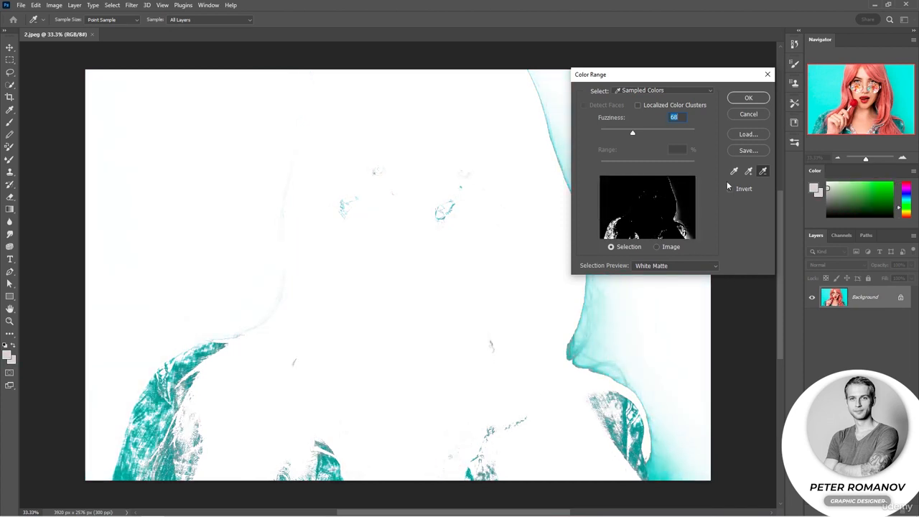
Add the dark and pale teal shades of the jacket's shoulder and lapel back to the sampled colours
left_click(747, 172)
left_click(615, 408)
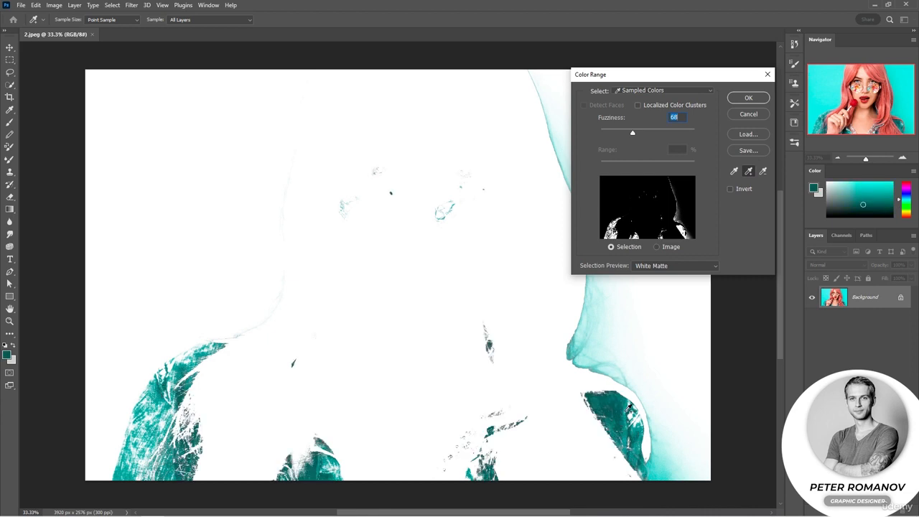
left_click(634, 415)
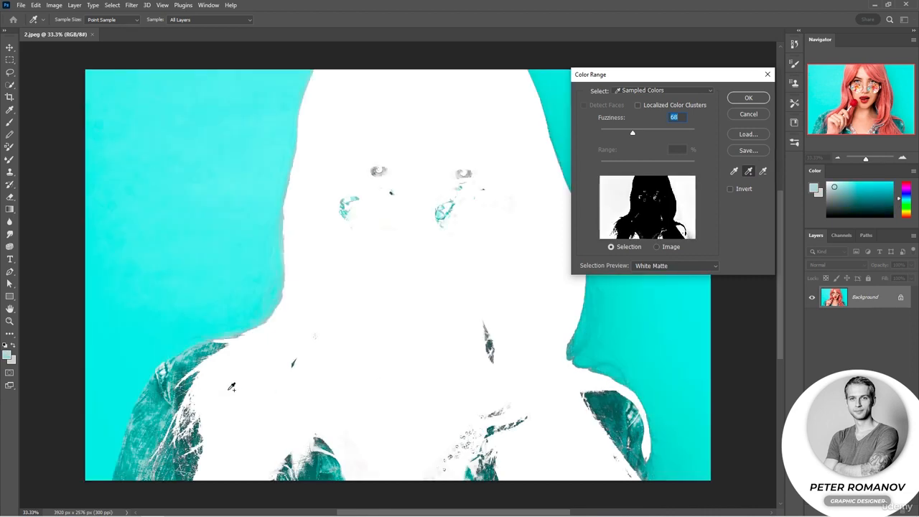
left_click(307, 454)
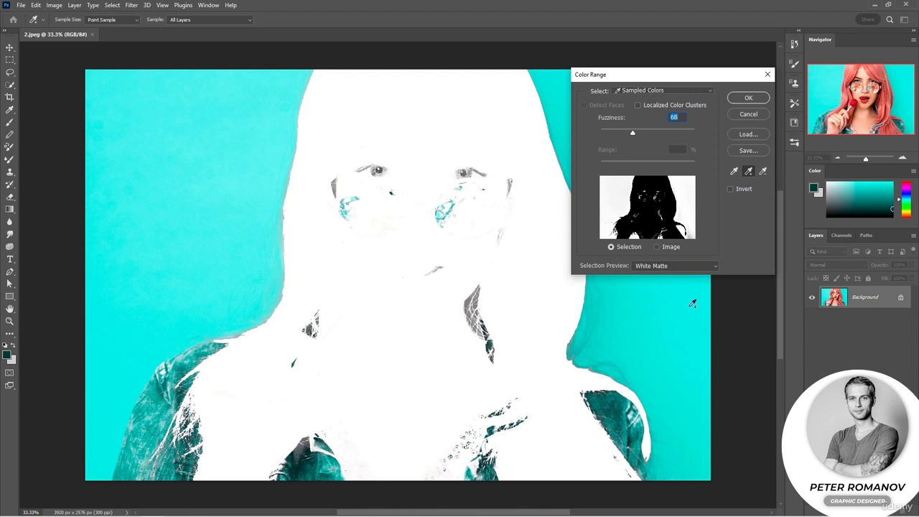
Set Fuzziness to 28, compare the Image and Selection previews, and apply the colour range selection
left_click_drag(633, 135, 614, 130)
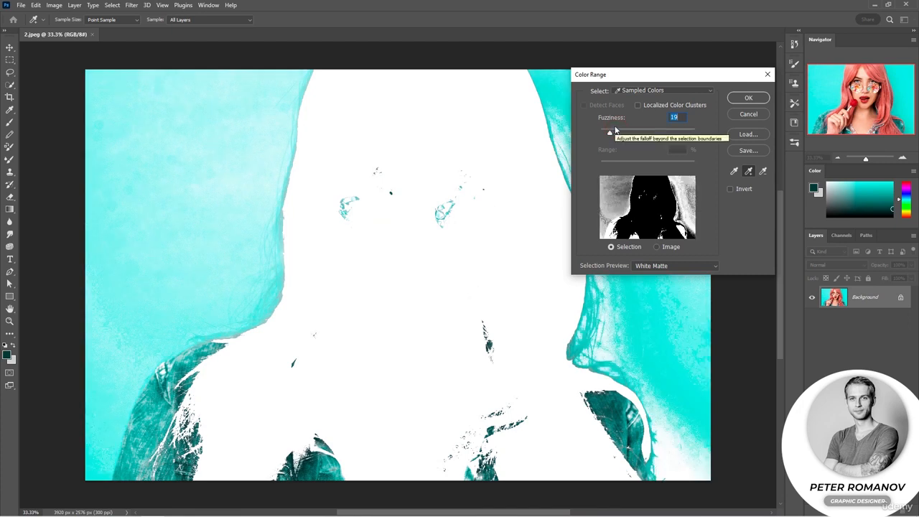
left_click_drag(611, 134, 614, 134)
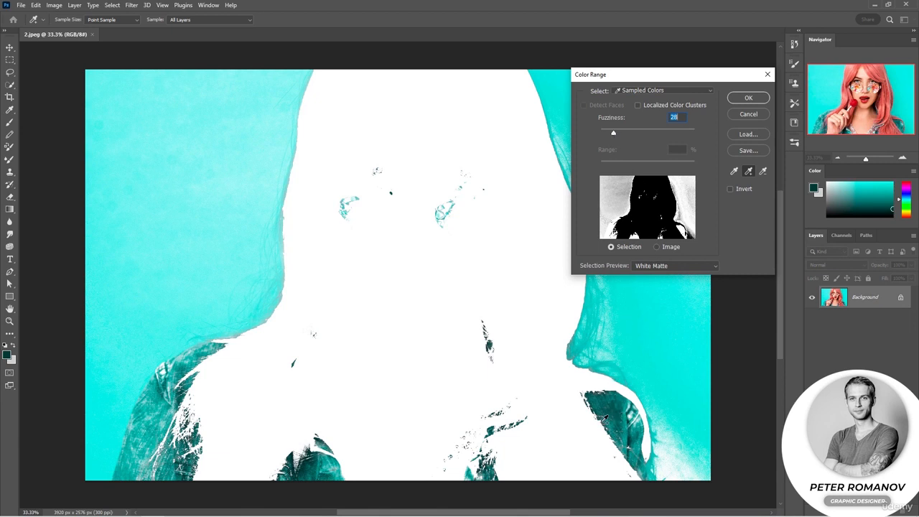
left_click(656, 247)
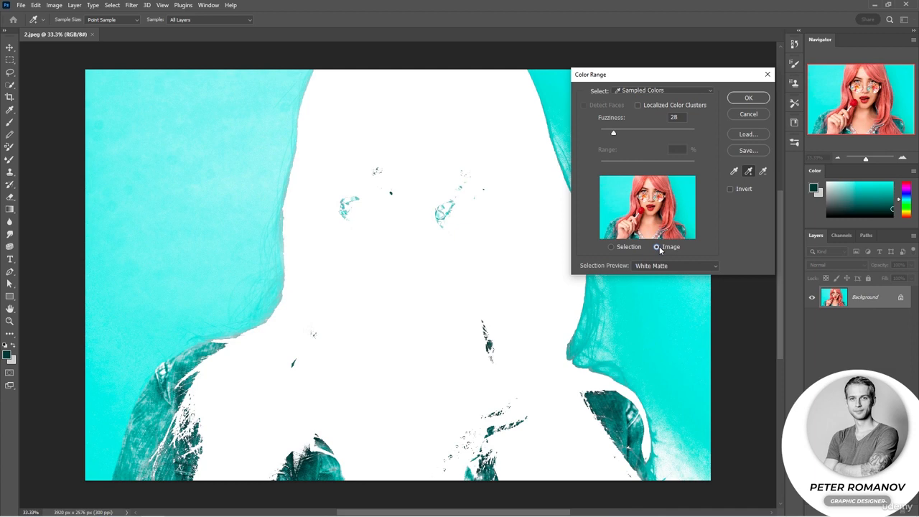
left_click(613, 248)
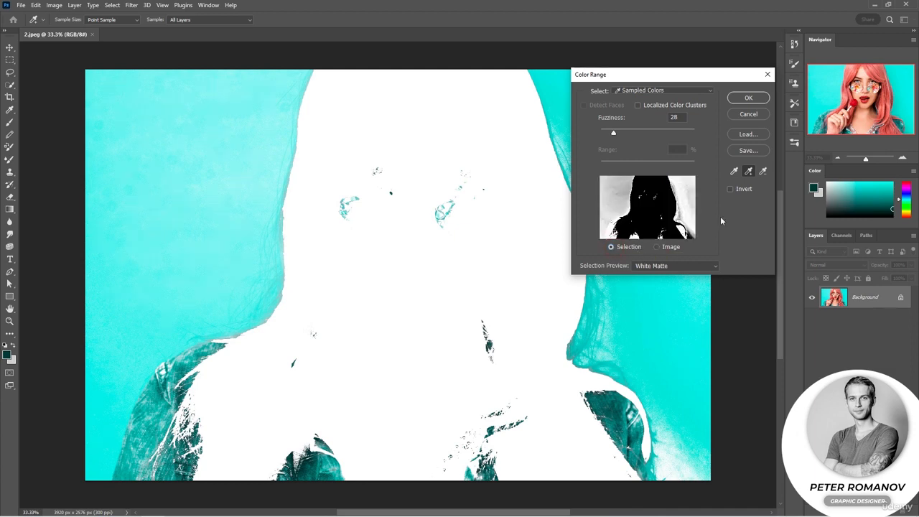
left_click(748, 99)
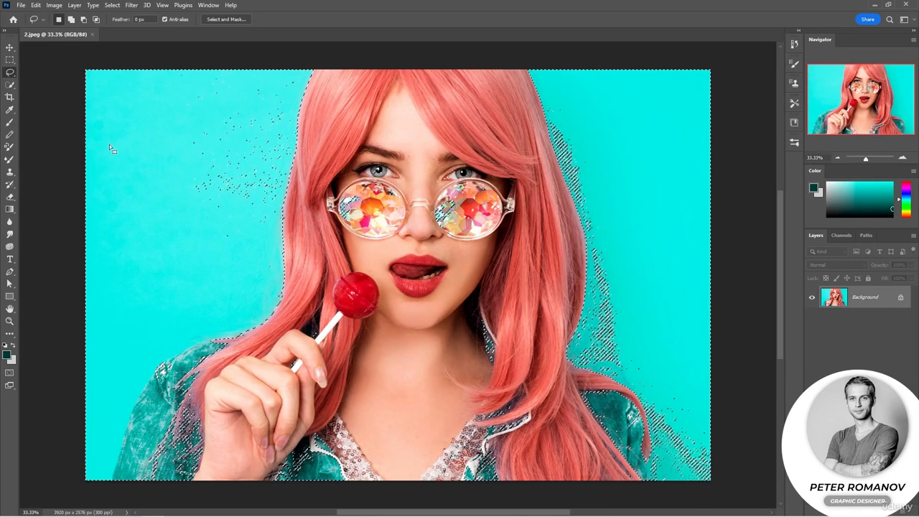
Subtract the turquoise background beside the hair and along the photo's lower-left edge from the selection with the Lasso
left_click(84, 20)
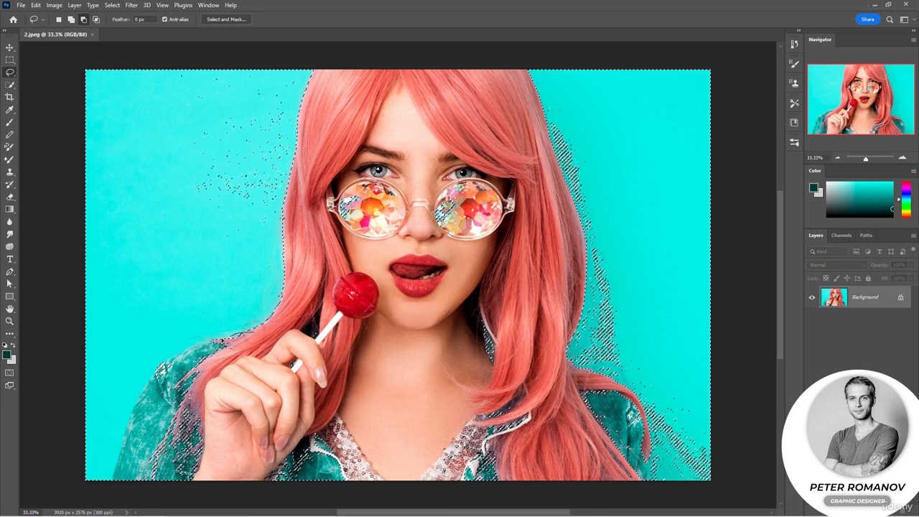
mouse_move(150, 302)
left_mouse_down()
mouse_move(132, 219)
mouse_move(151, 111)
left_mouse_up()
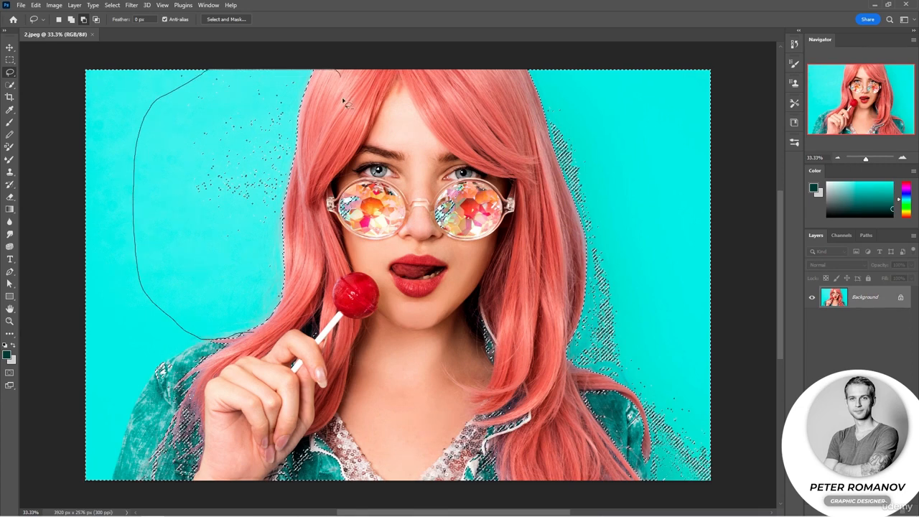
left_click_drag(344, 102, 306, 221)
left_click_drag(263, 339, 255, 336)
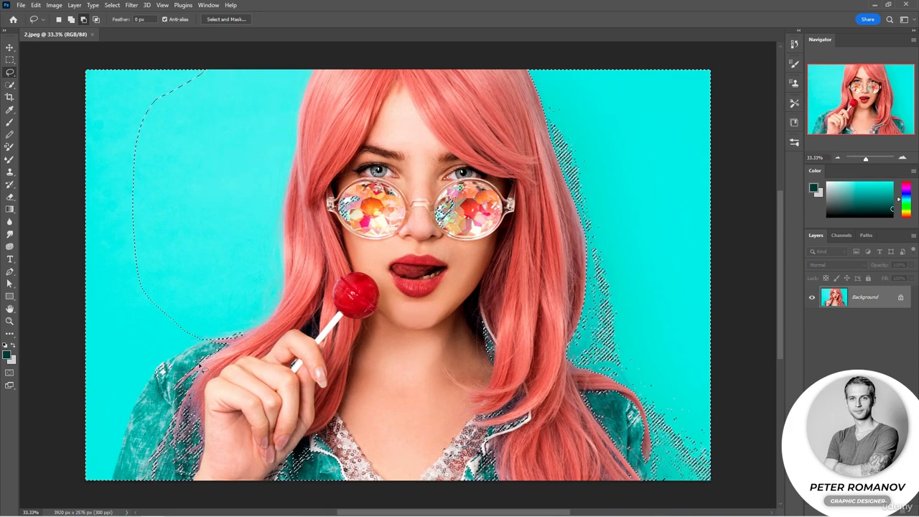
mouse_move(110, 482)
left_mouse_down()
mouse_move(121, 399)
mouse_move(46, 343)
mouse_move(90, 484)
left_mouse_up()
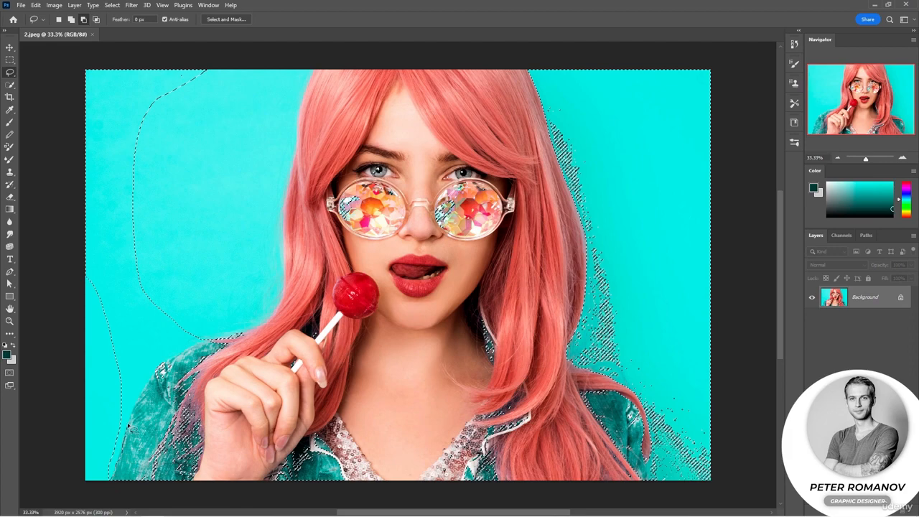
mouse_move(109, 272)
left_mouse_down()
mouse_move(57, 468)
mouse_move(86, 486)
left_mouse_up()
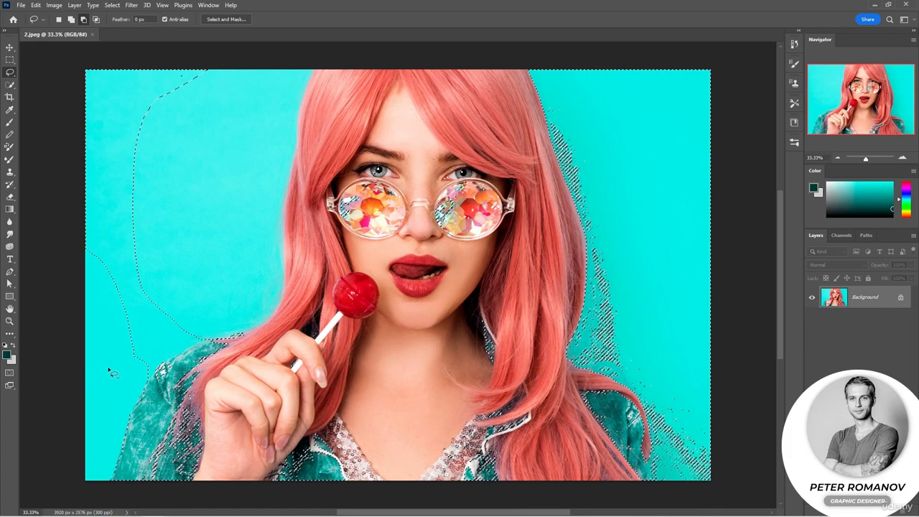
Subtract the remaining background around the left sleeve and the lower-right background area from the selection with the Lasso
scroll(140, 395, "up", 3)
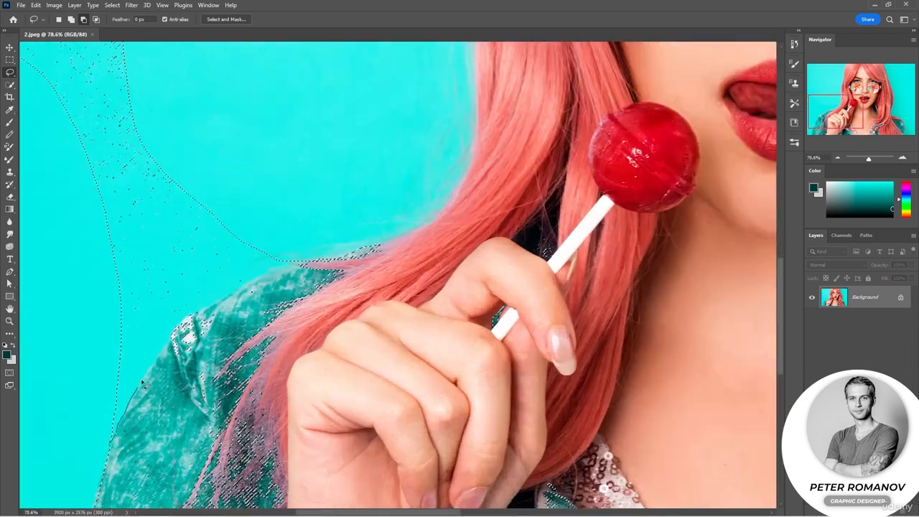
mouse_move(245, 282)
left_mouse_down()
mouse_move(171, 214)
mouse_move(84, 397)
left_mouse_up()
scroll(104, 383, "down", 4)
mouse_move(104, 353)
left_mouse_down()
mouse_move(185, 314)
mouse_move(185, 92)
left_mouse_up()
left_click_drag(33, 217, 107, 351)
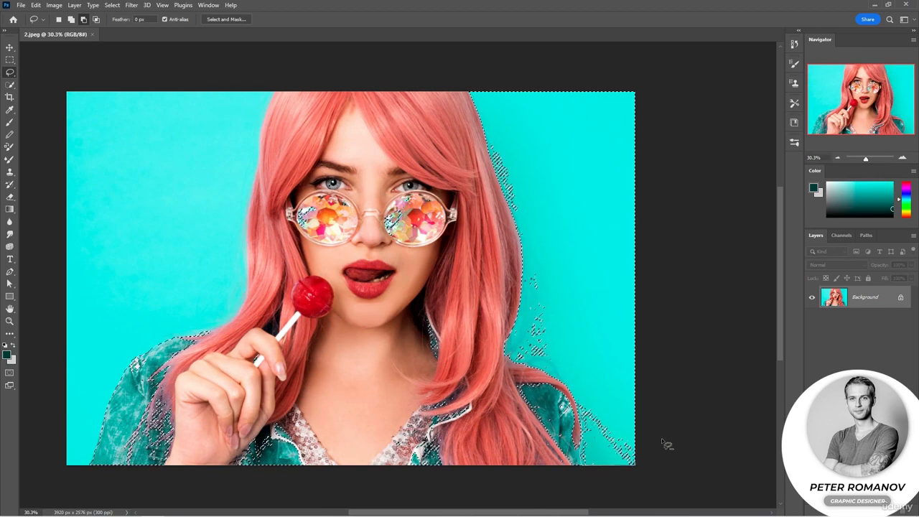
left_click_drag(596, 255, 585, 477)
Smooth the jacket selection with a sample radius of 1 pixel
left_click(112, 5)
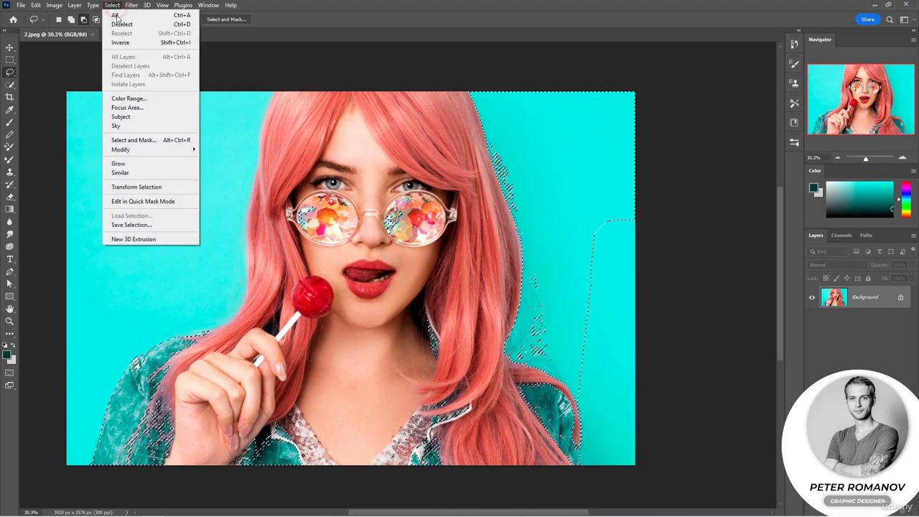
mouse_move(163, 152)
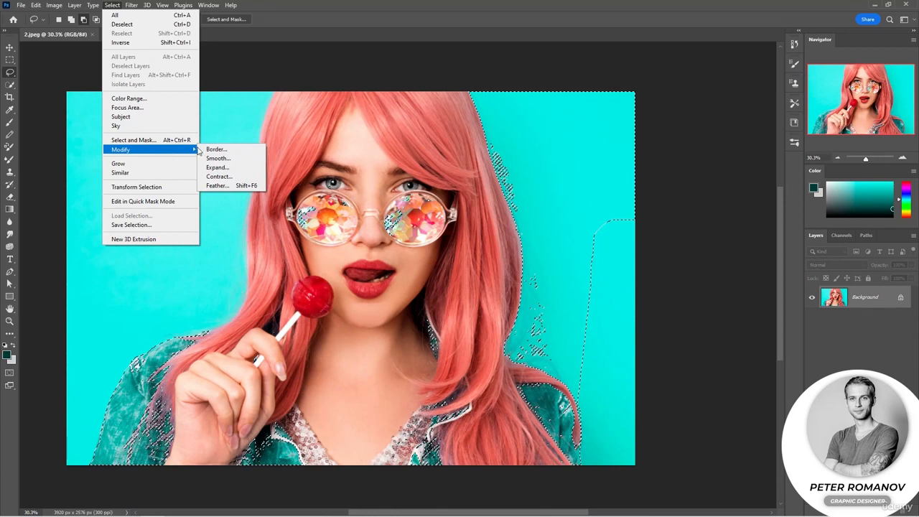
left_click(219, 158)
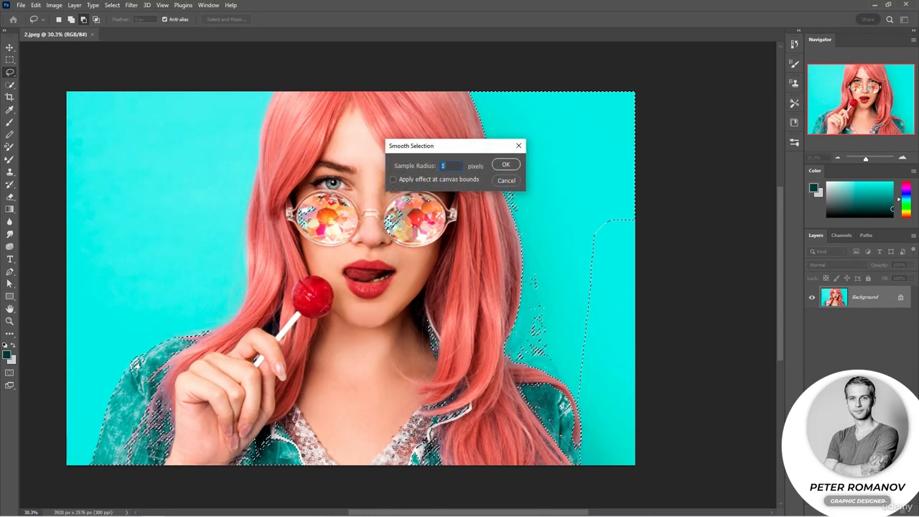
left_click(505, 165)
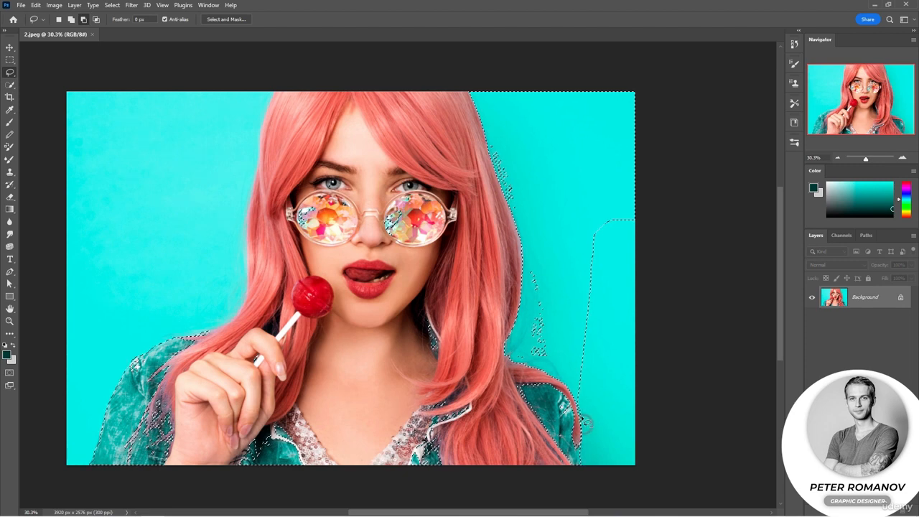
Smooth the selection with a sample radius of 5 pixels and subtract the remaining turquoise background beside the long hair with the Lasso
left_click(112, 5)
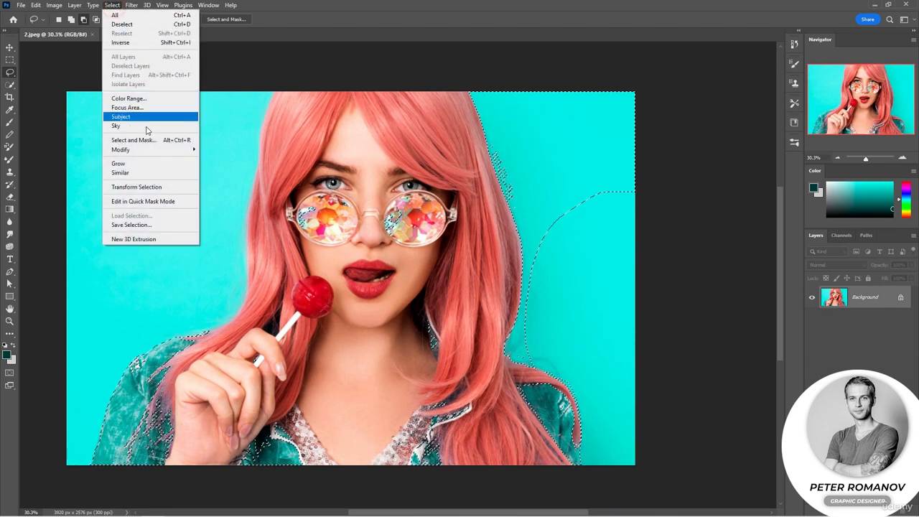
mouse_move(188, 150)
left_click(214, 160)
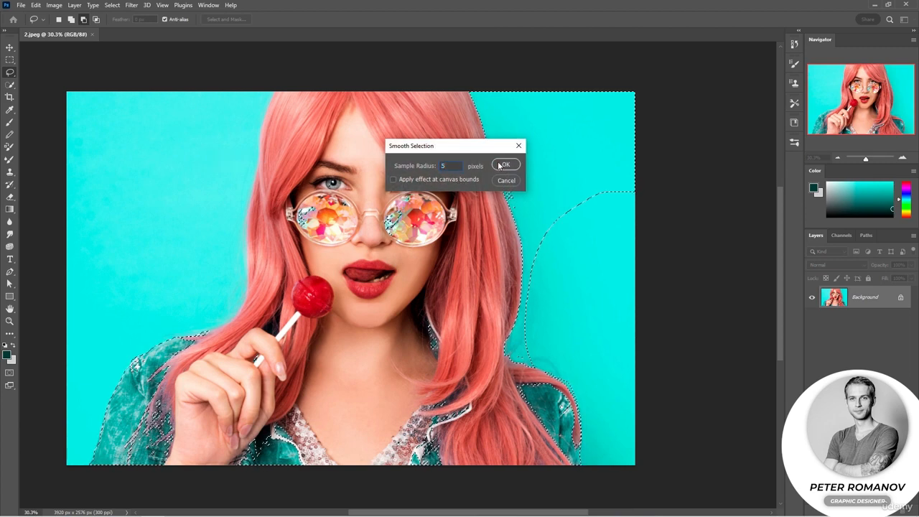
left_click(502, 165)
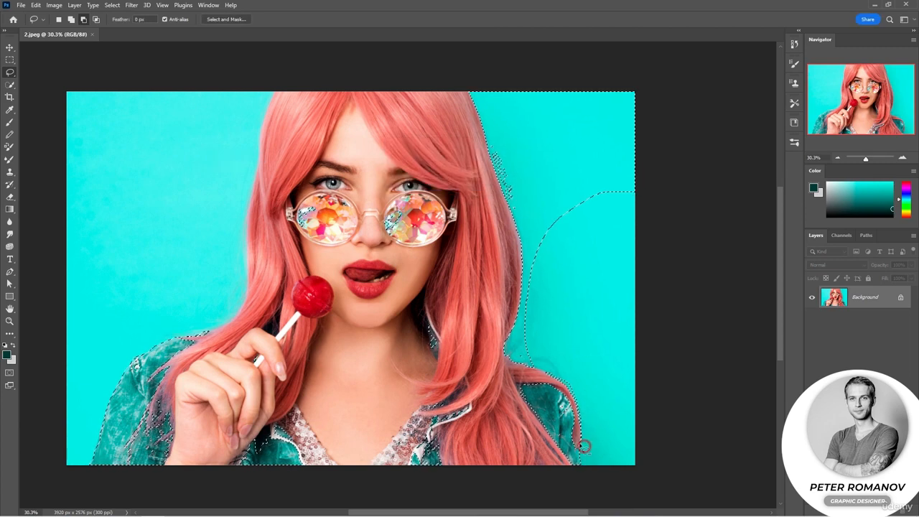
mouse_move(579, 444)
left_mouse_down()
mouse_move(640, 450)
mouse_move(585, 451)
left_mouse_up()
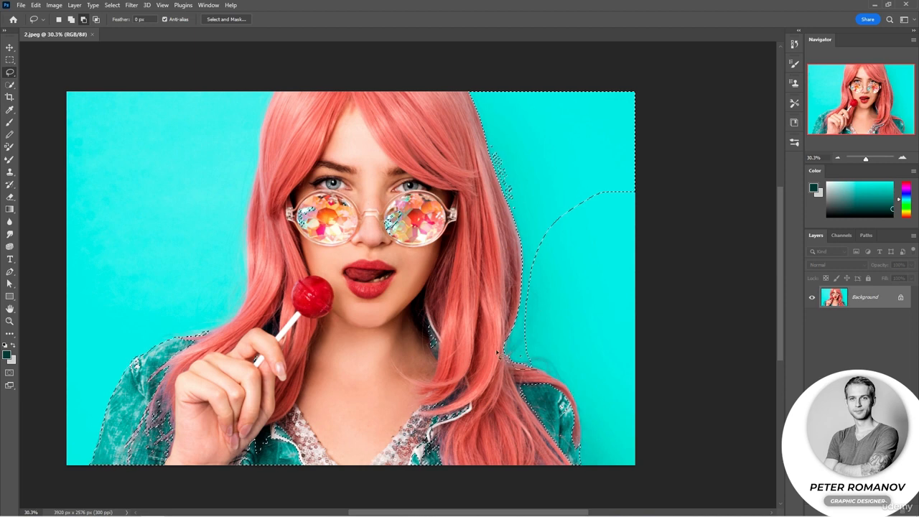
mouse_move(497, 351)
left_mouse_down()
mouse_move(694, 124)
mouse_move(641, 349)
left_mouse_up()
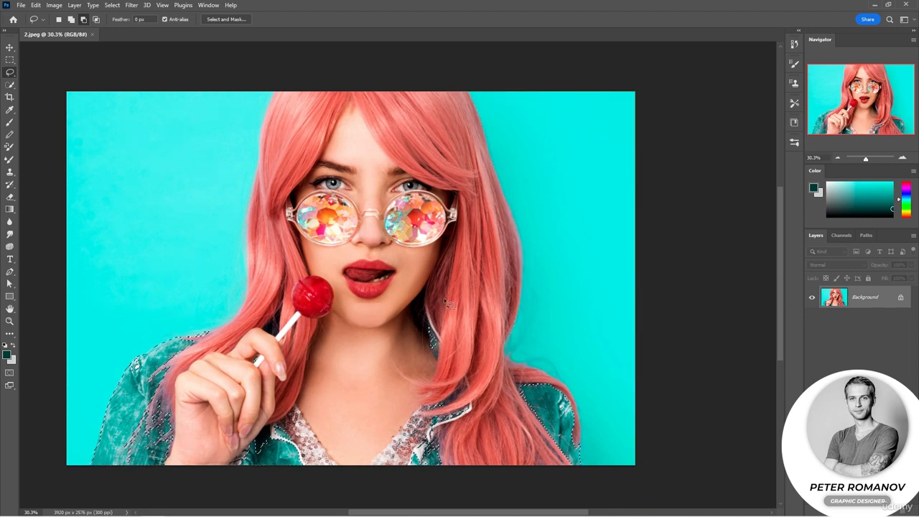
Add the sequined neckline and the dark collar areas to the selection using the Magic Wand with a Tolerance of 29
right_click(9, 84)
left_click(43, 105)
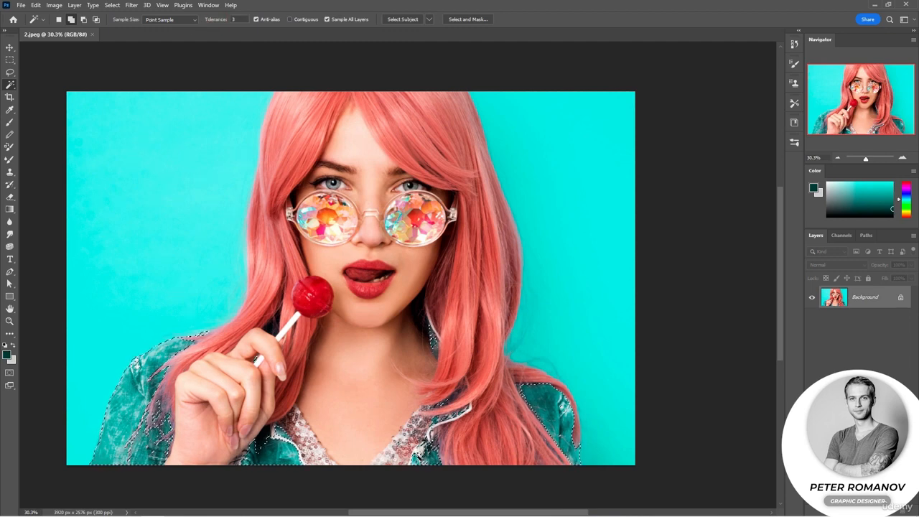
left_click(256, 359)
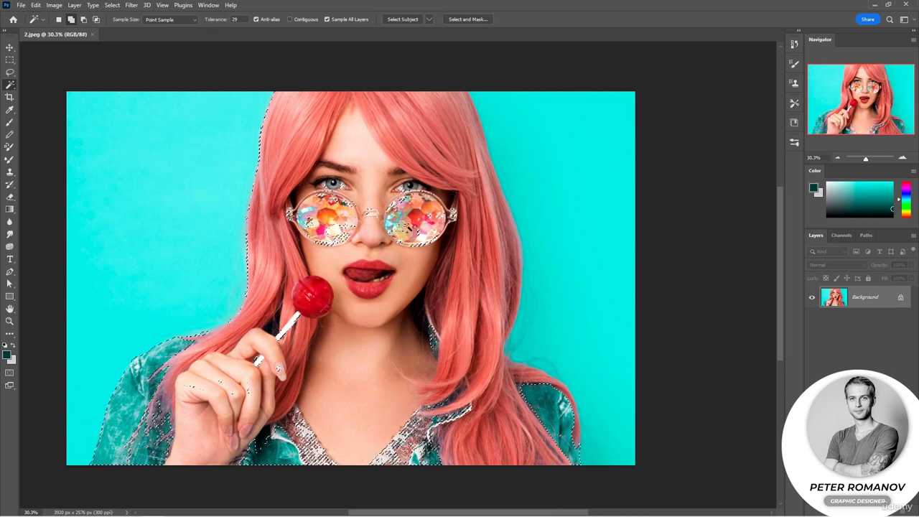
Subtract the stray areas on the glasses, hair, hand and lollipop stick with the Lasso, and switch the Lasso to adding to the selection
key("l")
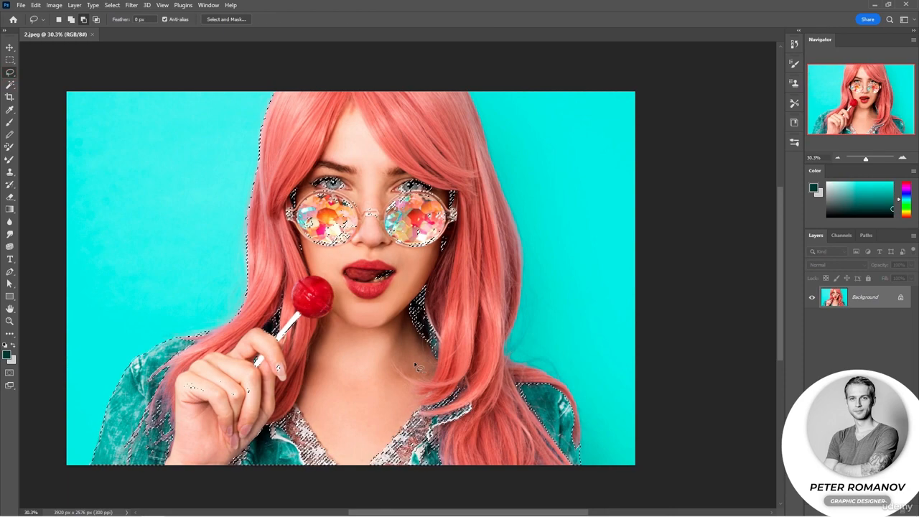
mouse_move(456, 257)
left_mouse_down()
mouse_move(398, 291)
mouse_move(280, 173)
mouse_move(470, 264)
mouse_move(454, 277)
left_mouse_up()
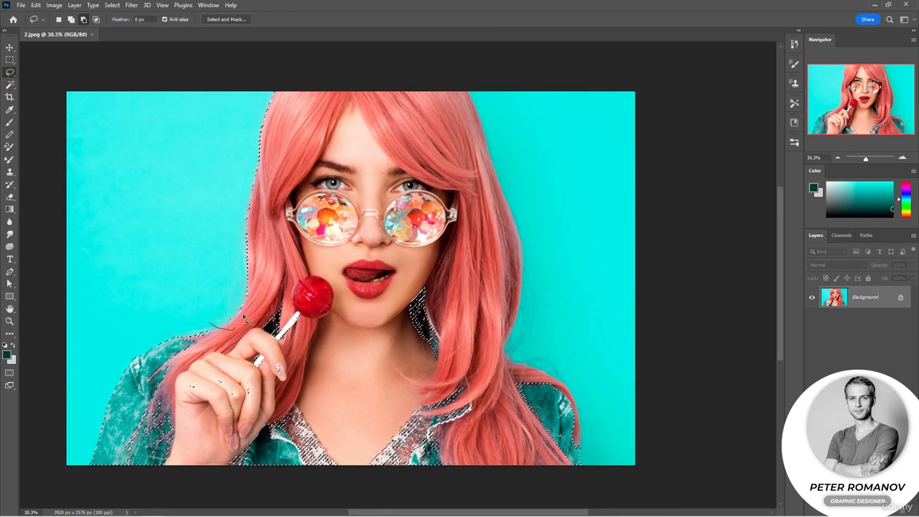
mouse_move(232, 330)
left_mouse_down()
mouse_move(277, 143)
mouse_move(229, 103)
mouse_move(203, 343)
mouse_move(213, 319)
left_mouse_up()
left_click_drag(230, 351, 201, 370)
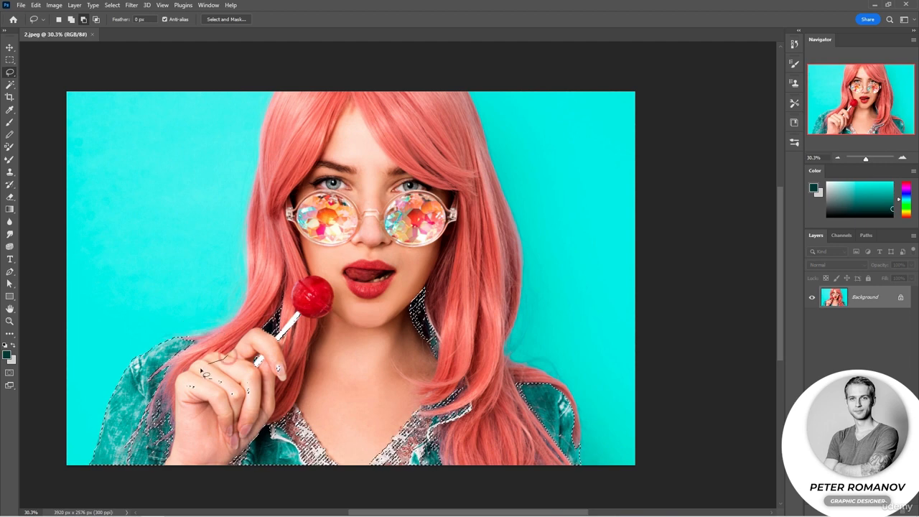
mouse_move(277, 385)
left_mouse_down()
mouse_move(288, 317)
mouse_move(228, 350)
left_mouse_up()
mouse_move(308, 303)
left_mouse_down()
mouse_move(291, 334)
mouse_move(309, 294)
left_mouse_up()
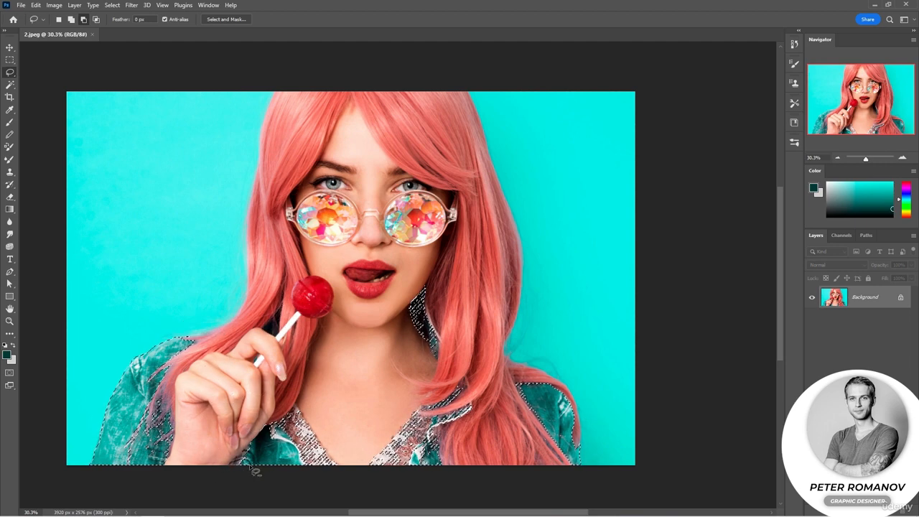
left_click(71, 21)
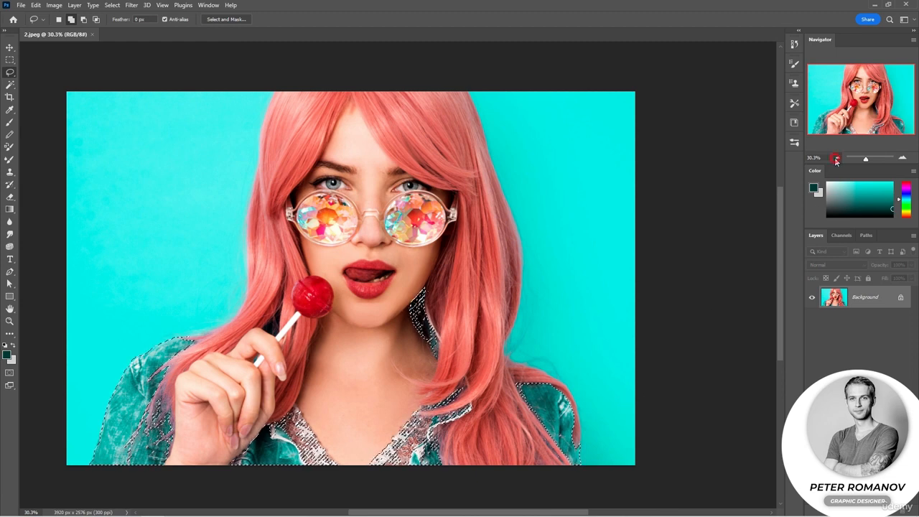
Recolour the selected jacket from teal to green with Color Balance, shifting its midtones mainly towards yellow
key("ctrl+minus")
left_click(54, 5)
mouse_move(67, 32)
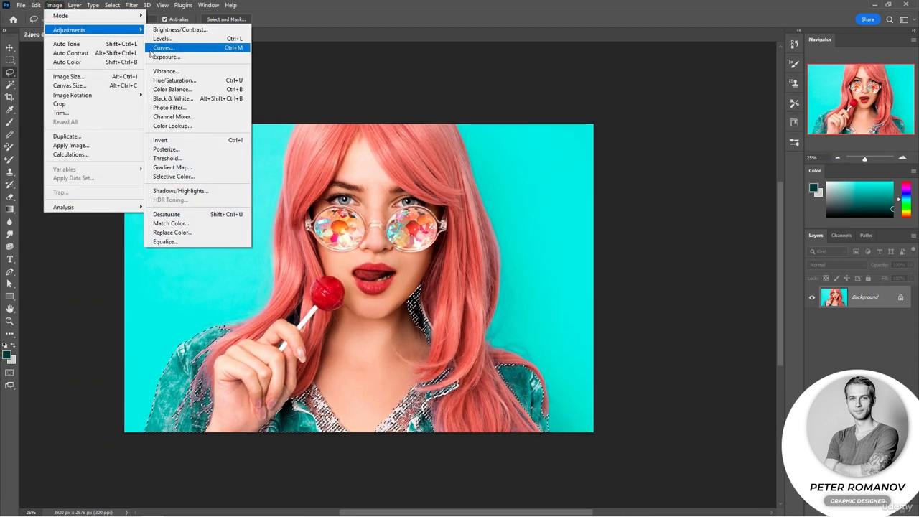
left_click(183, 89)
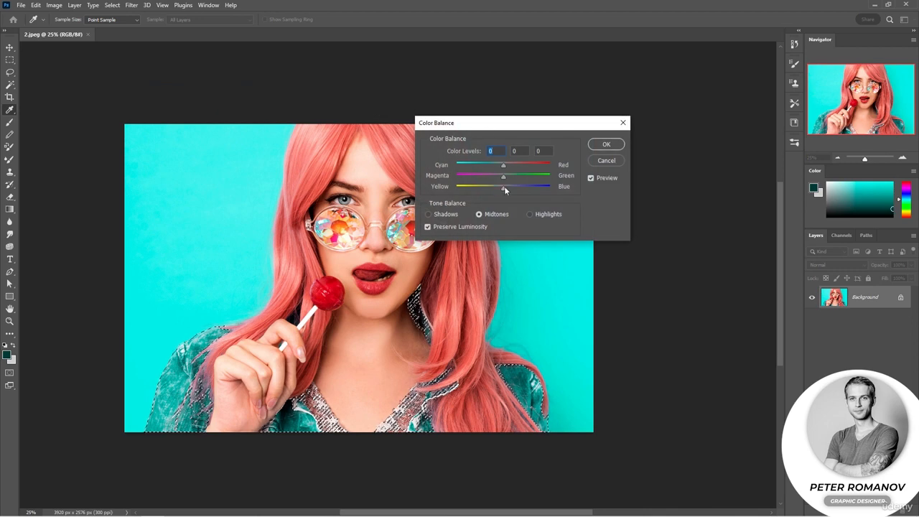
left_click_drag(503, 187, 469, 191)
left_click_drag(531, 166, 517, 178)
left_click(607, 144)
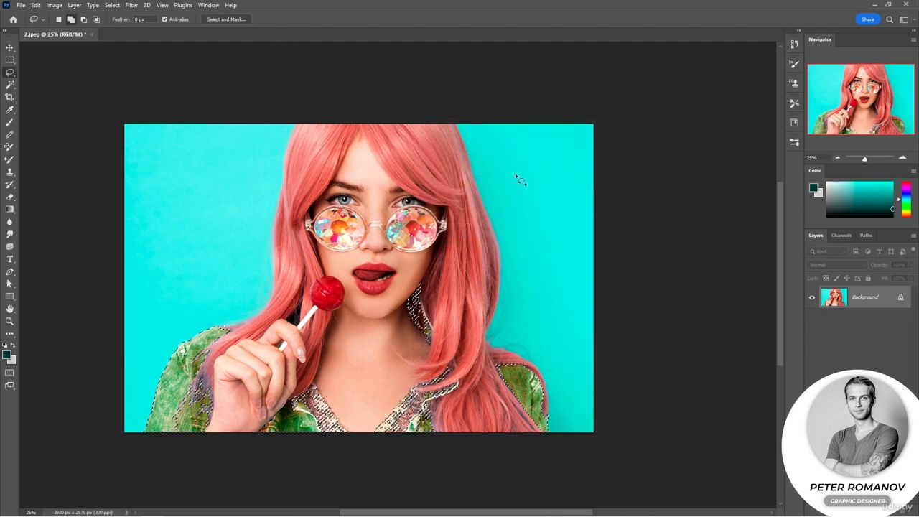
Deselect the jacket and examine the recoloured fabric and neckline up close
key("ctrl+d")
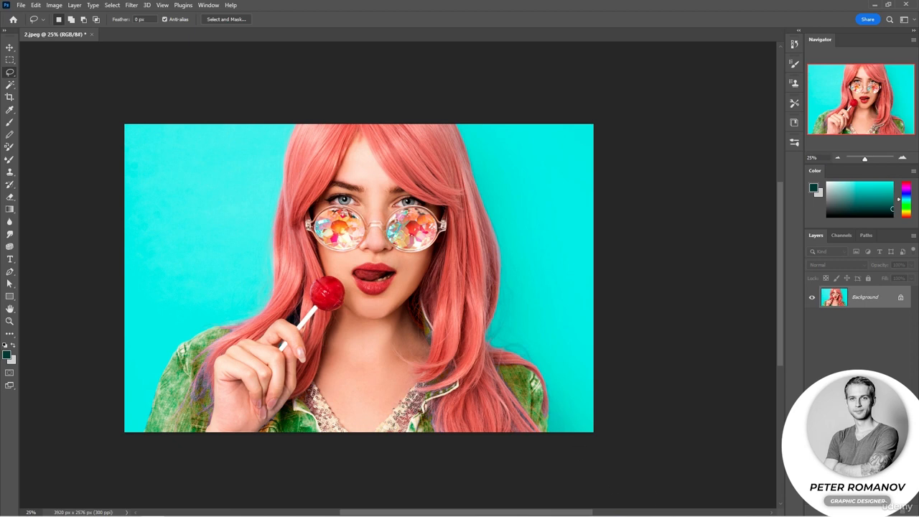
left_click(904, 157)
left_click(904, 157)
scroll(690, 313, "down", 5)
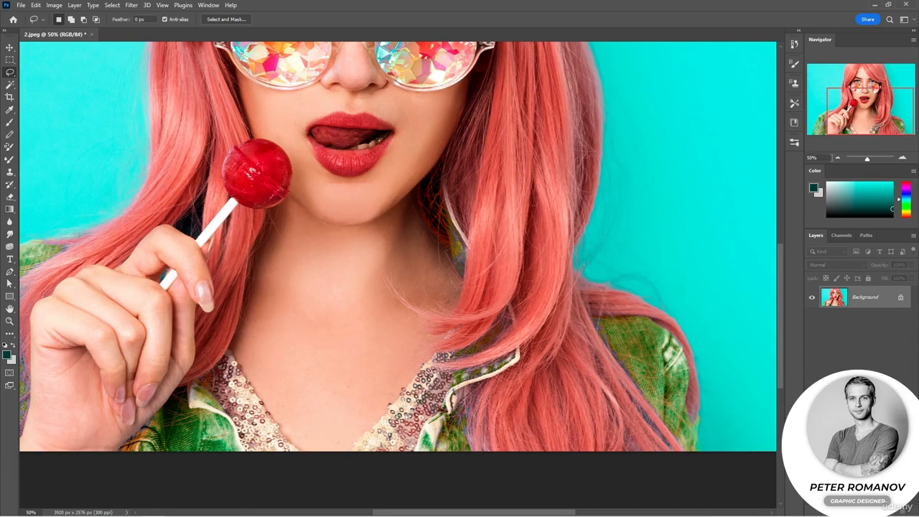
left_click(836, 158)
left_click(837, 158)
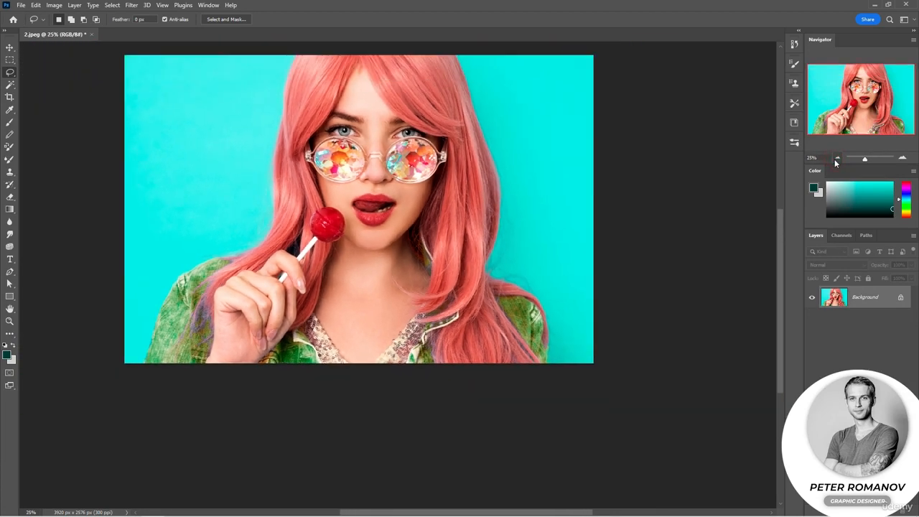
left_click(836, 158)
Preview a Color Range selection of the photo based on Cyans
left_click(122, 6)
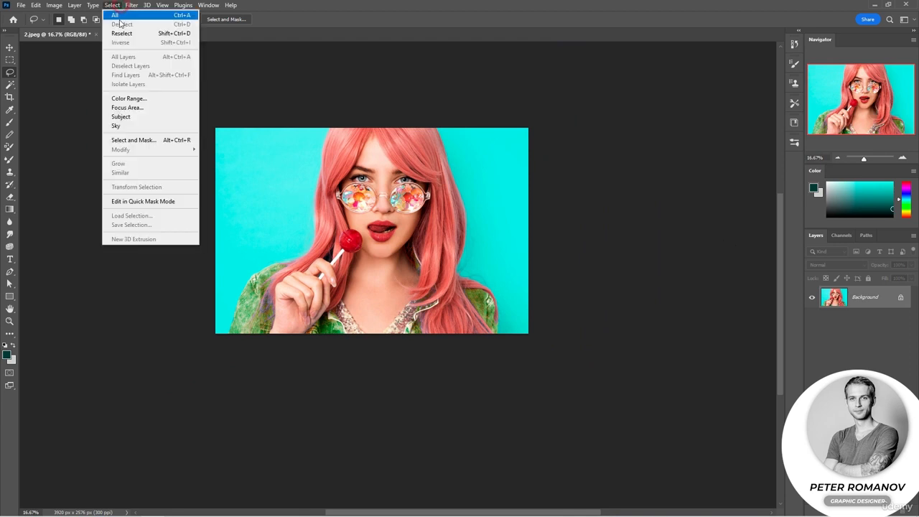
left_click(144, 98)
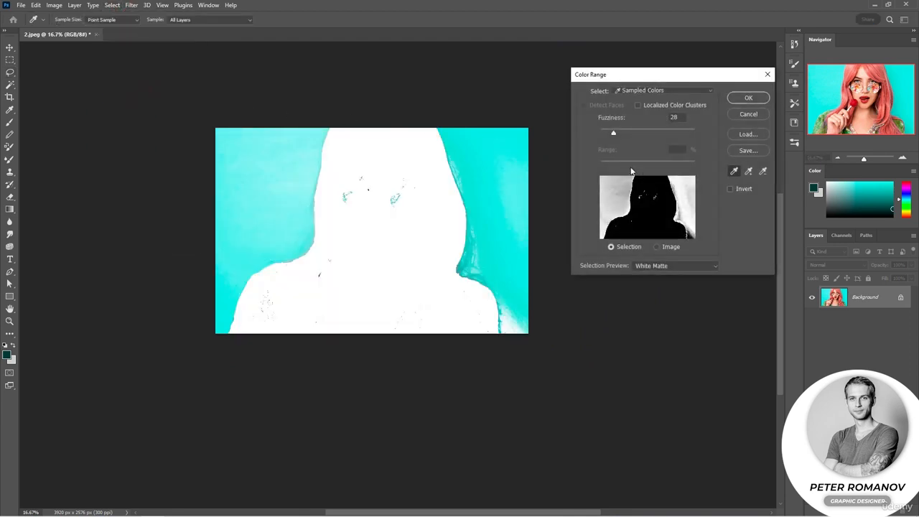
left_click(650, 91)
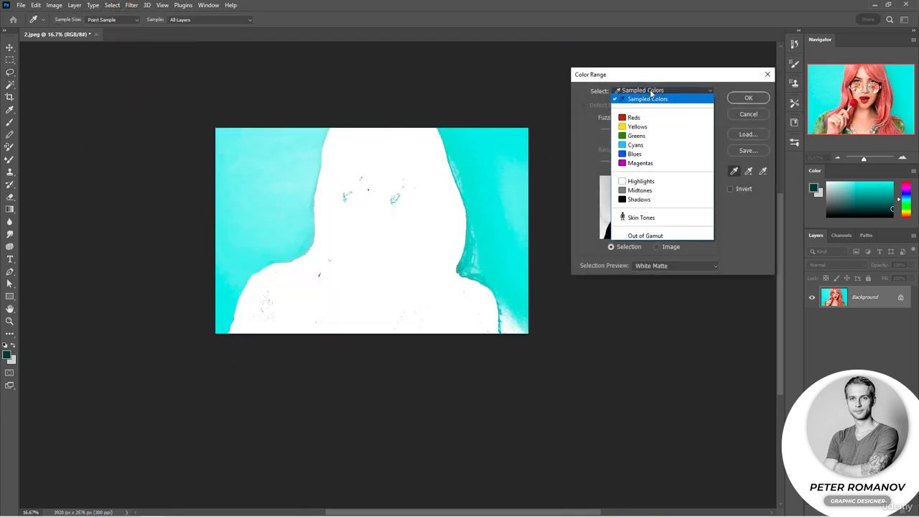
left_click(654, 145)
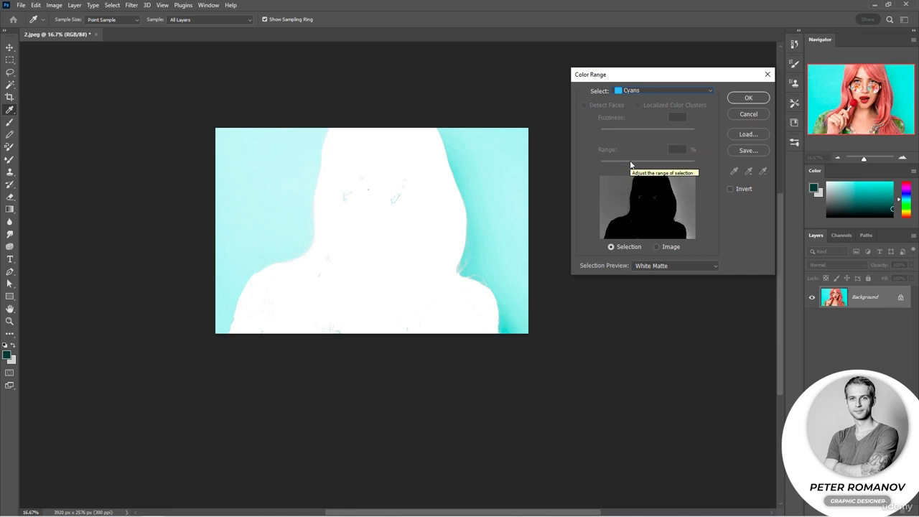
Preview the Skin Tones colour range with Detect Faces enabled, and close Color Range without applying it
left_click(629, 92)
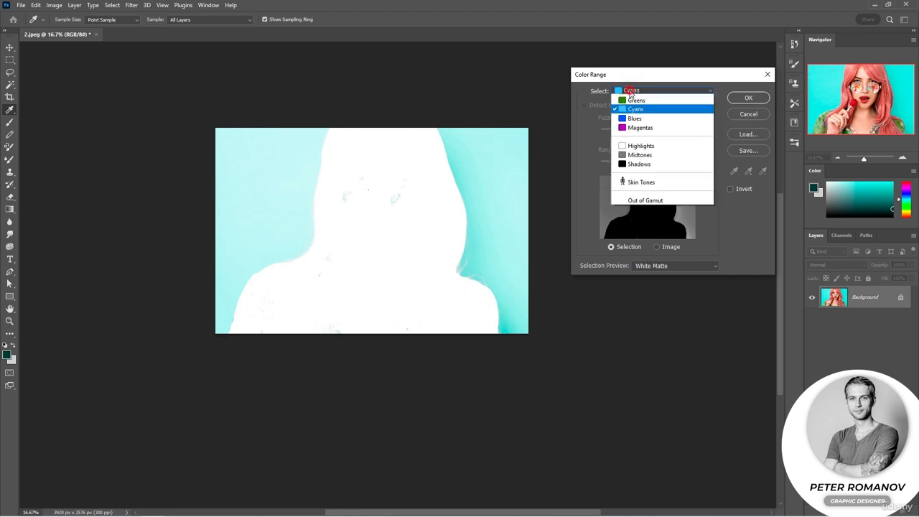
left_click(641, 217)
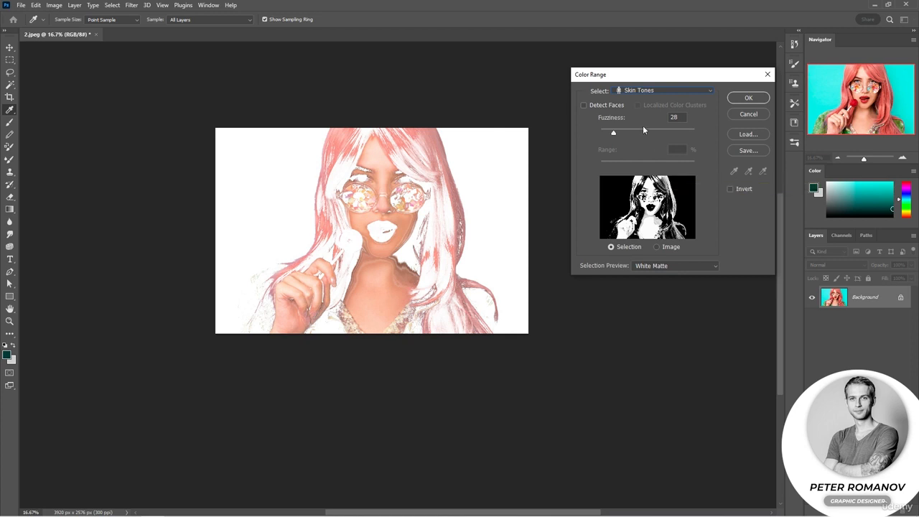
left_click(608, 105)
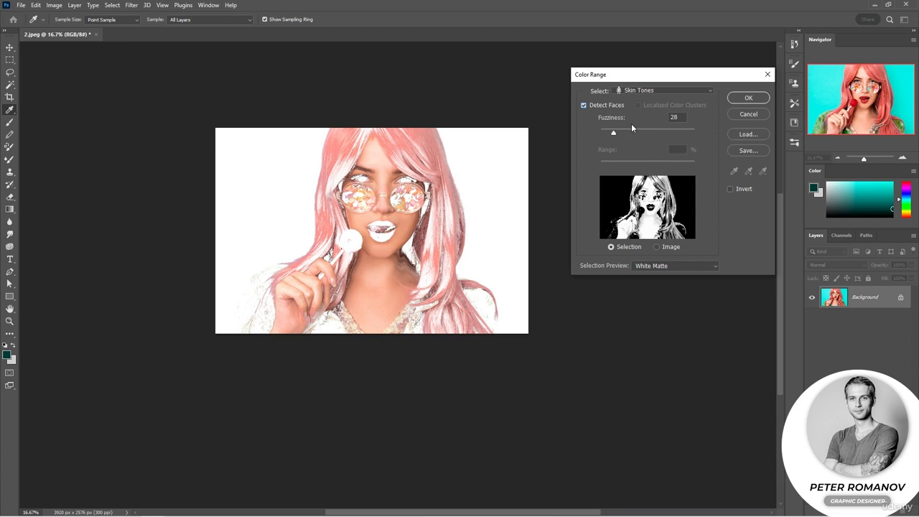
left_click(739, 113)
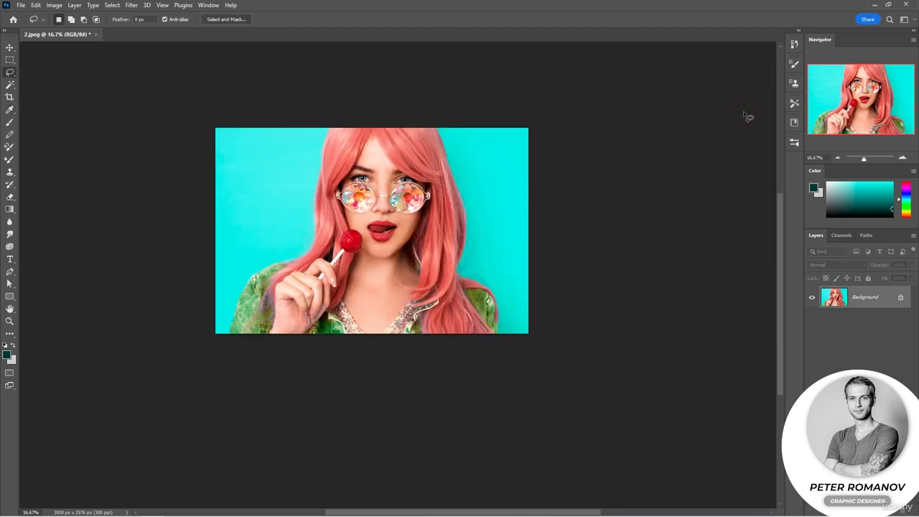
key("l")
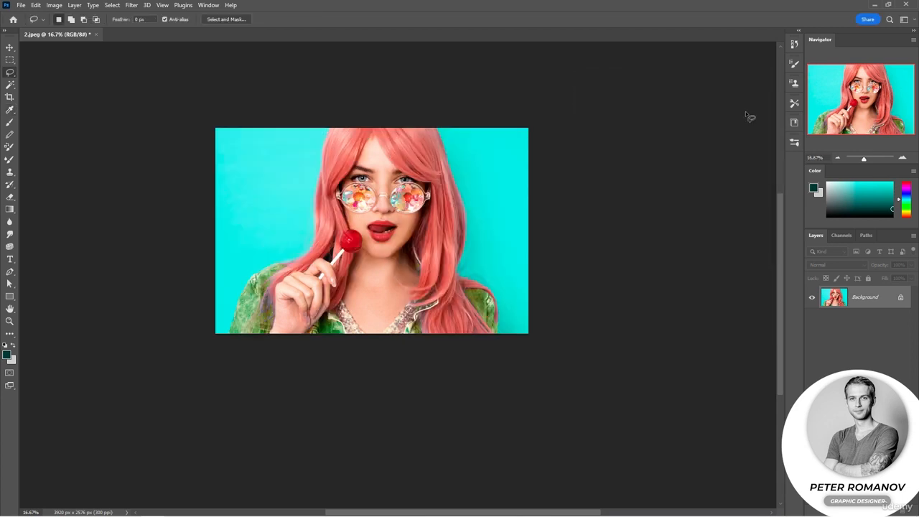